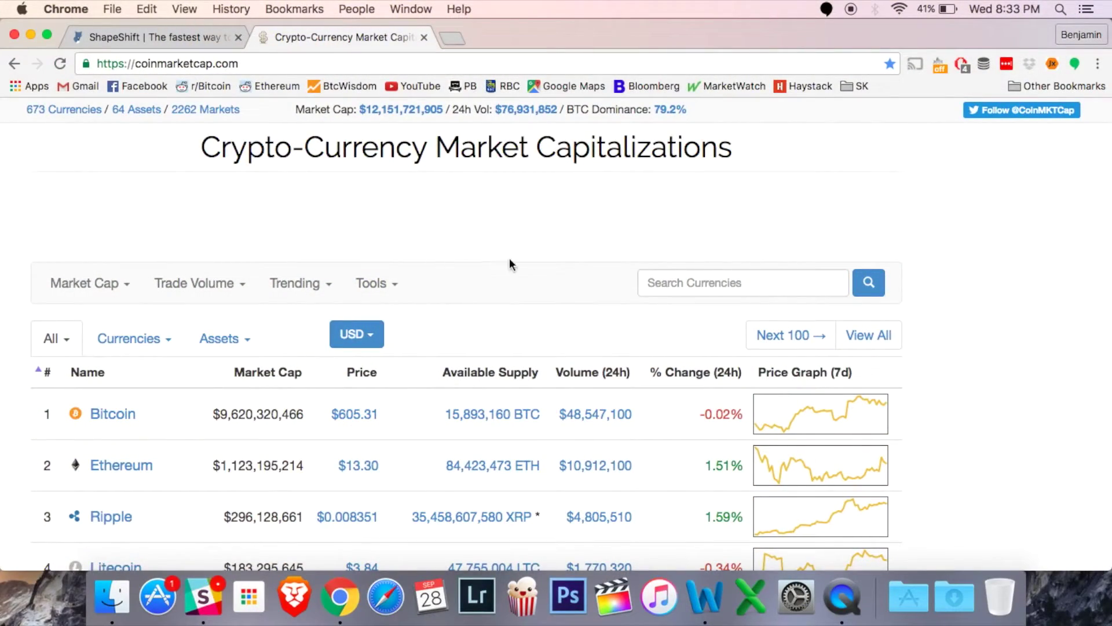
scroll(516, 261, down, 5)
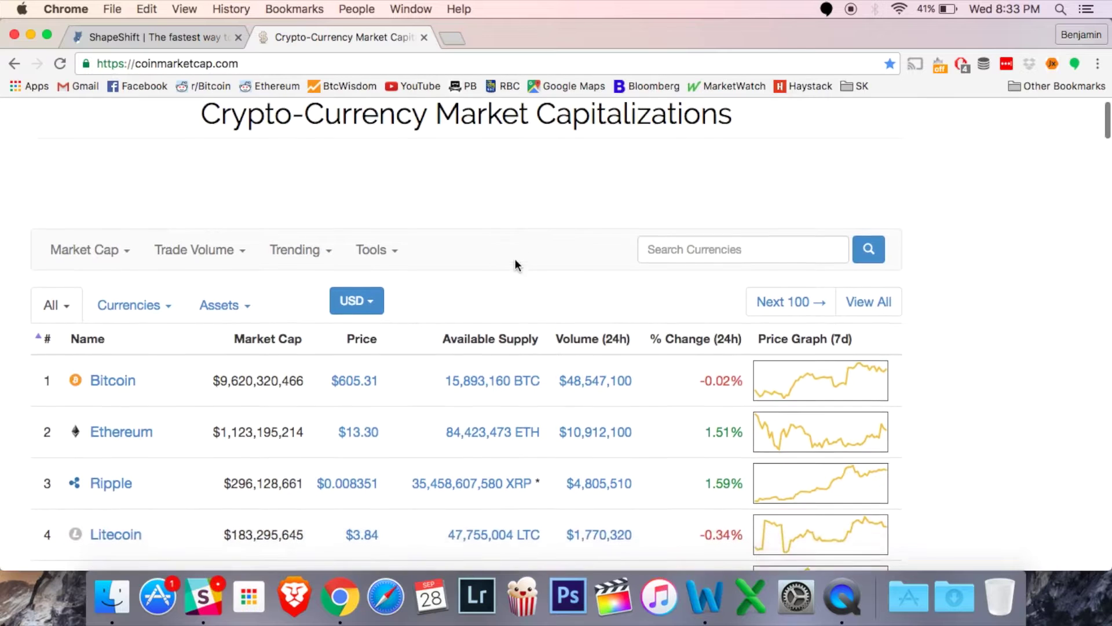
scroll(516, 263, down, 1)
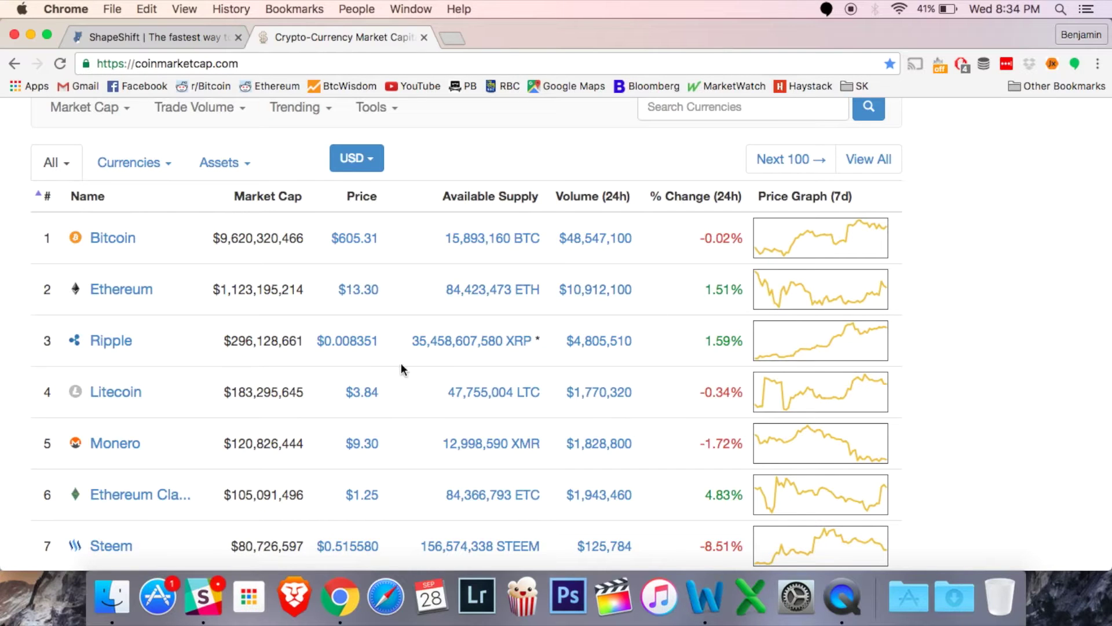
scroll(404, 369, down, 5)
scroll(404, 369, down, 10)
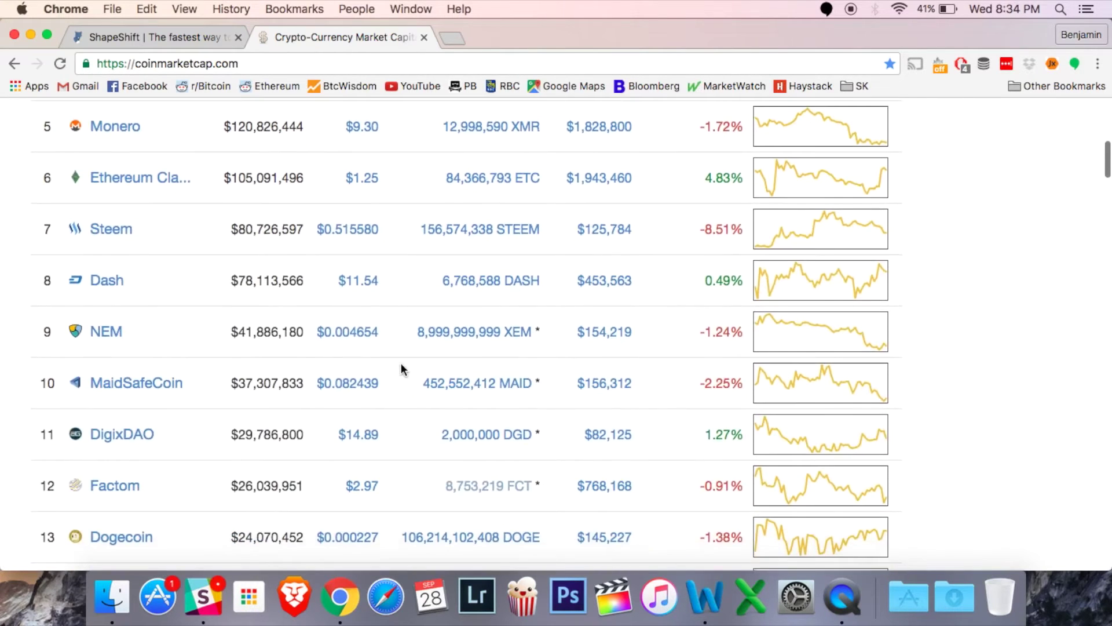
scroll(404, 369, down, 6)
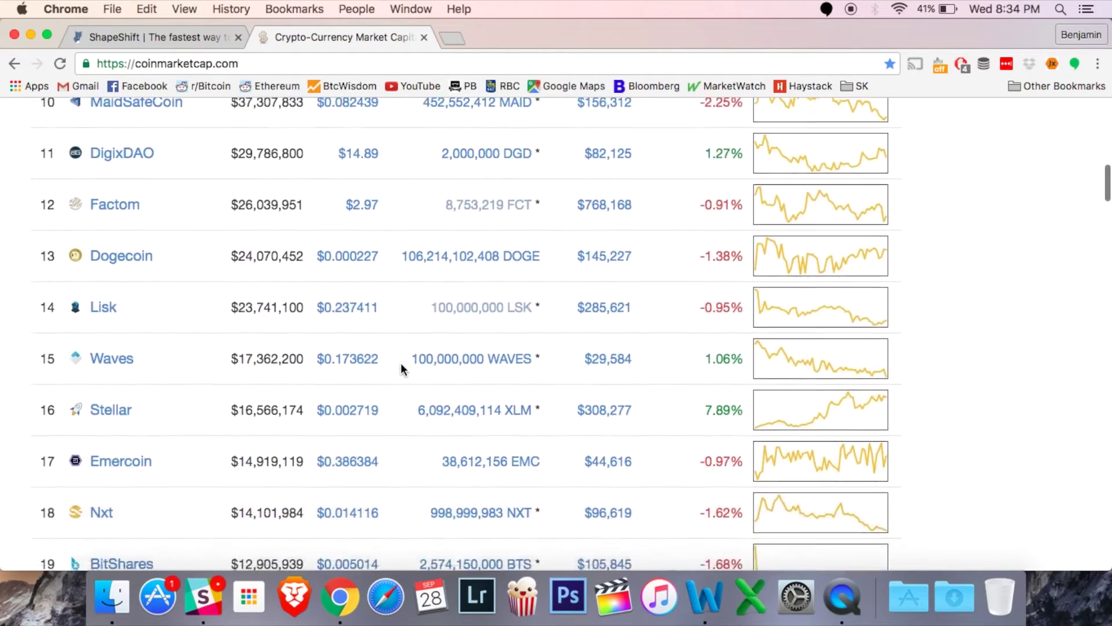
scroll(403, 370, down, 14)
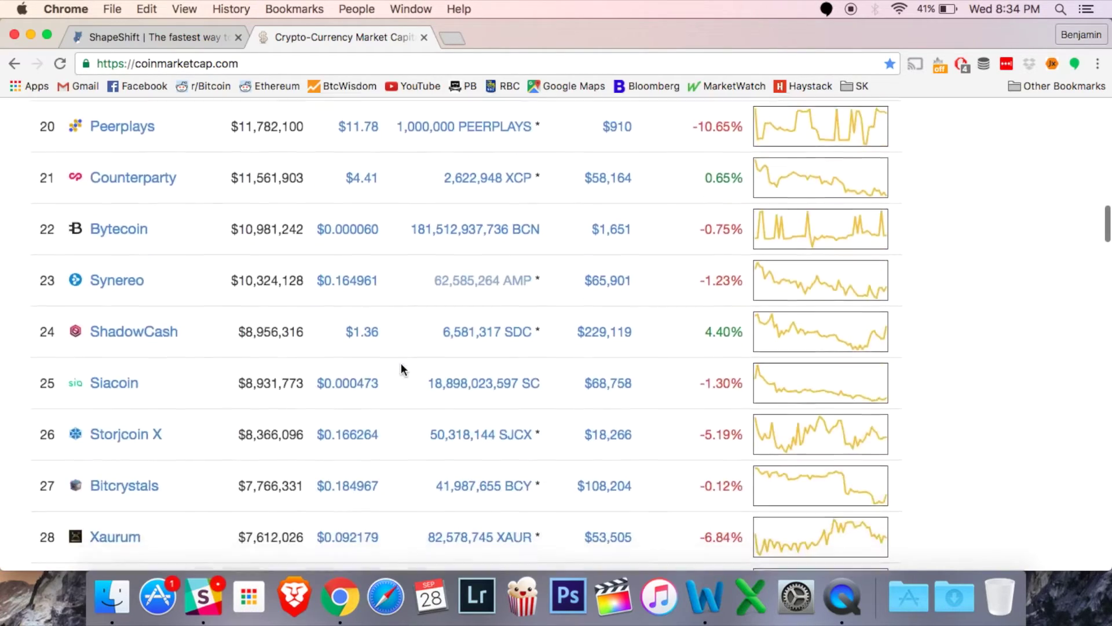
scroll(404, 369, down, 20)
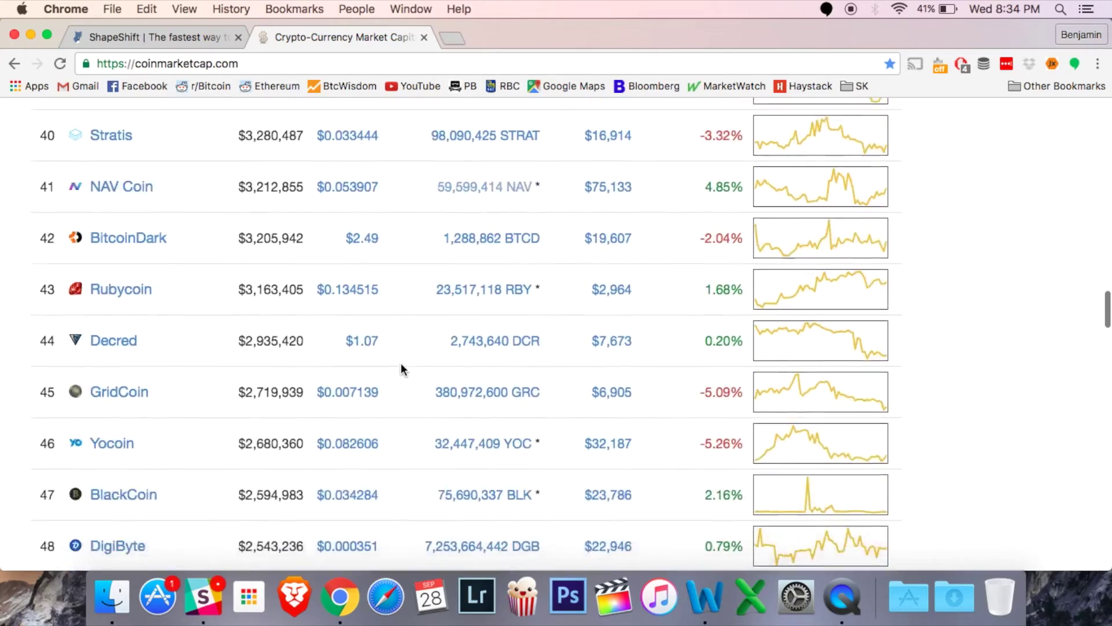
scroll(404, 369, down, 20)
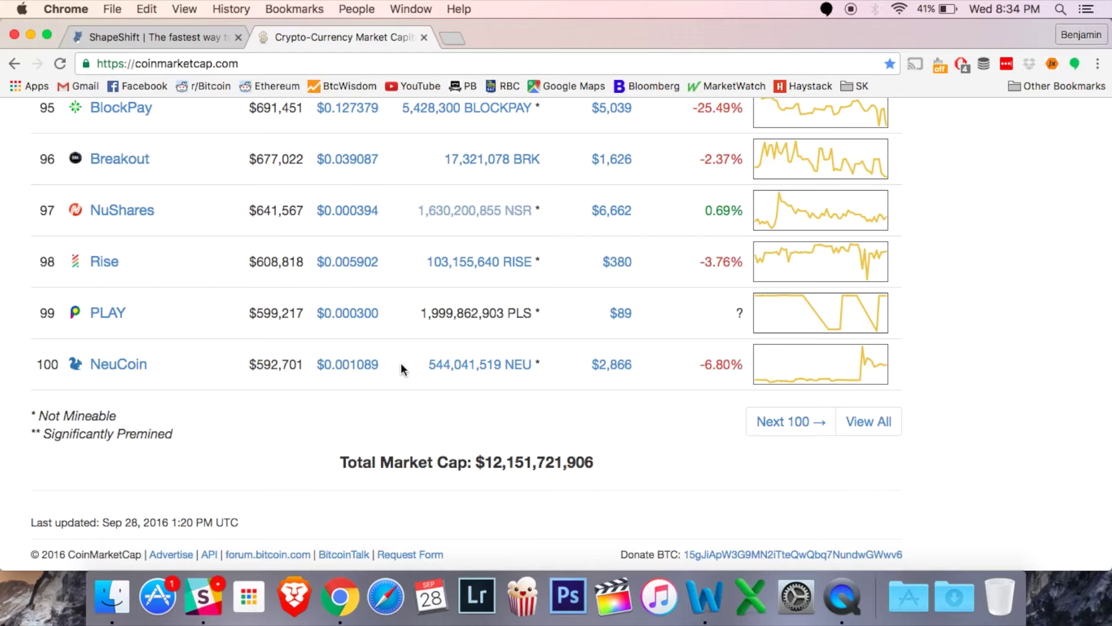
scroll(404, 369, up, 20)
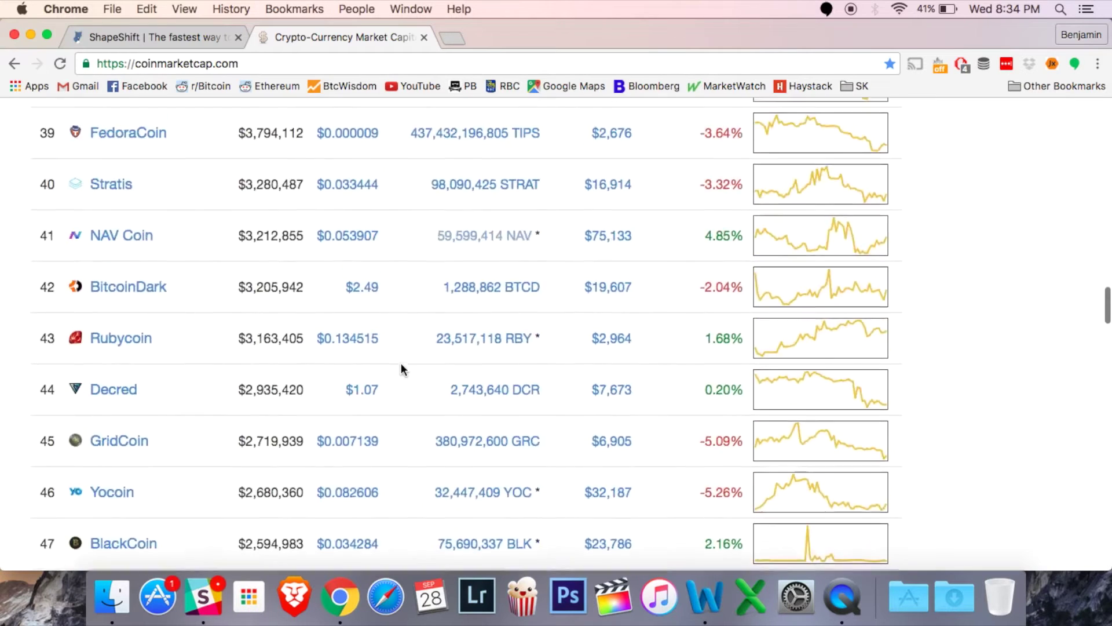
scroll(404, 370, up, 20)
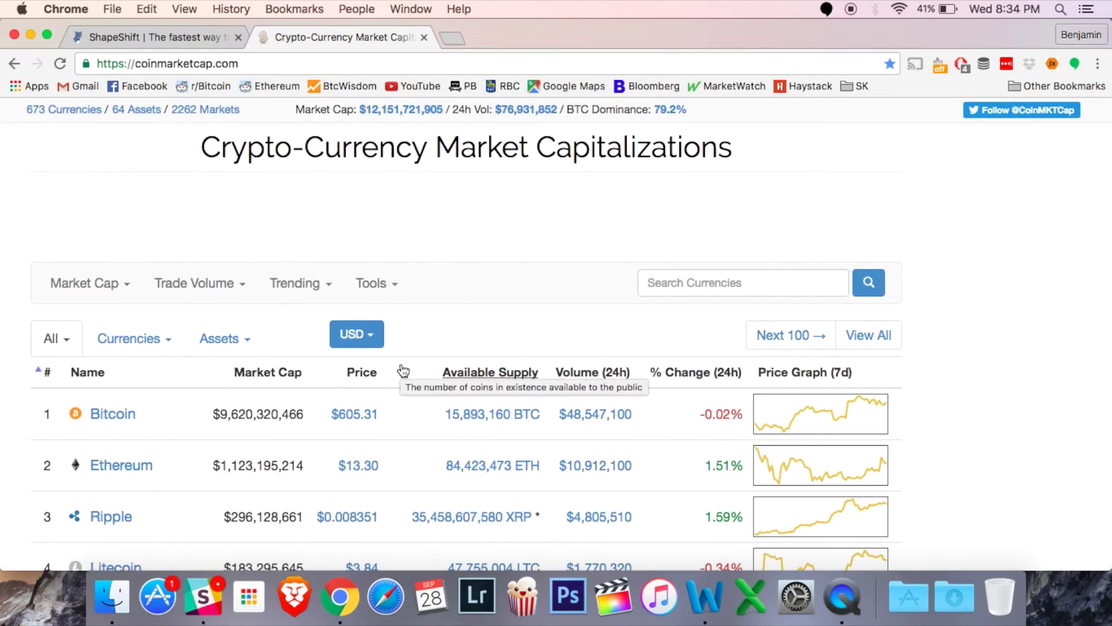
On the ShapeShift page, browse the deposit coins, keep Bitcoin-to-Ether and continue to the Quick trade form
click(189, 39)
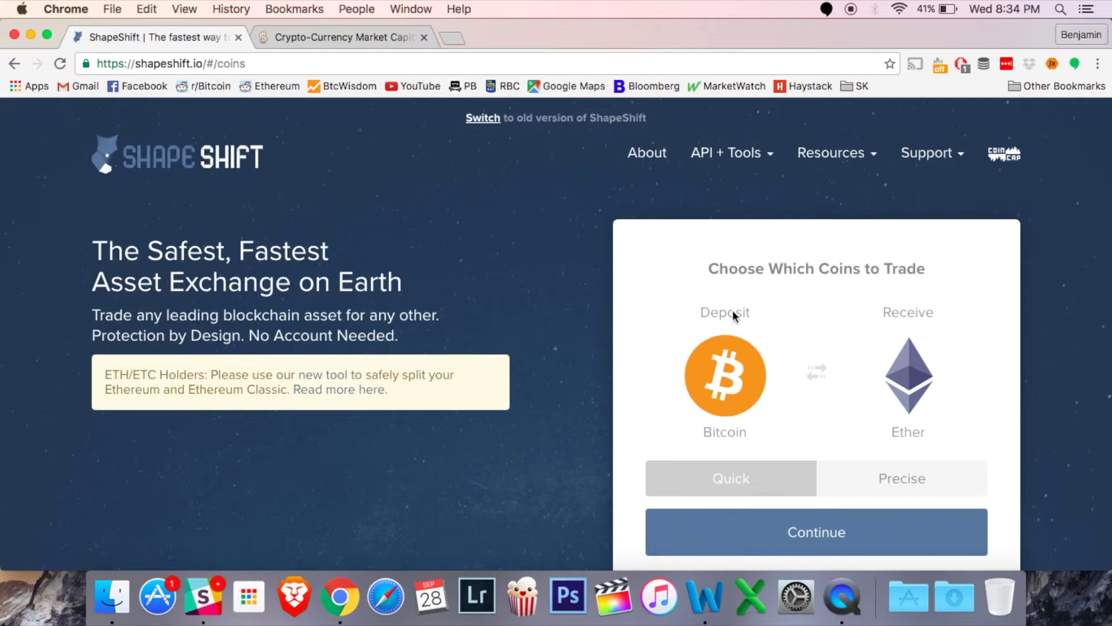
click(735, 370)
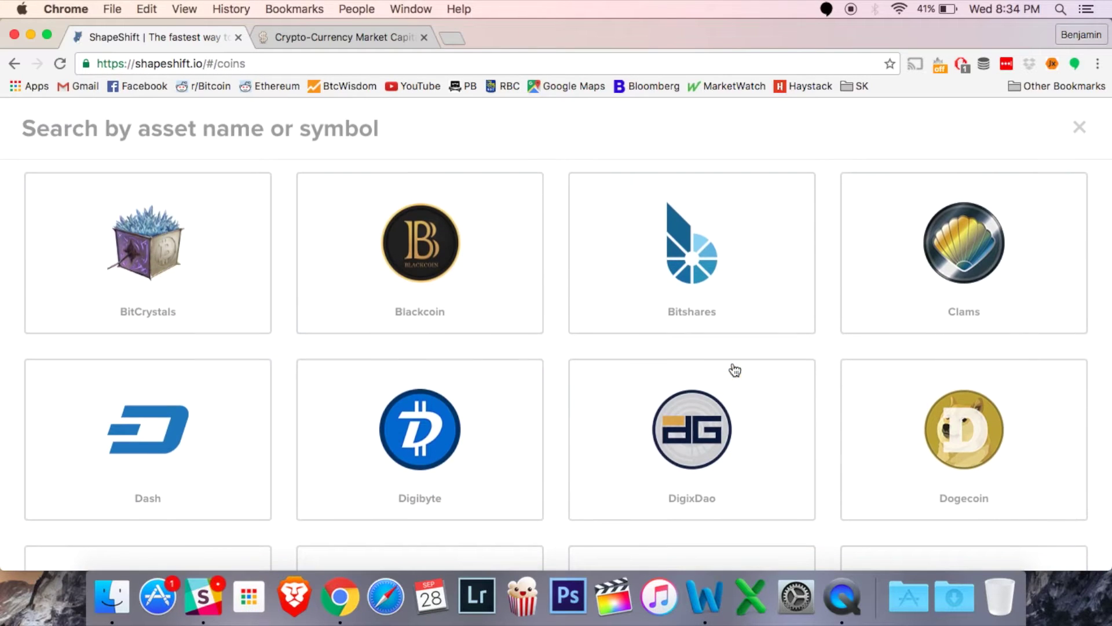
scroll(577, 352, down, 15)
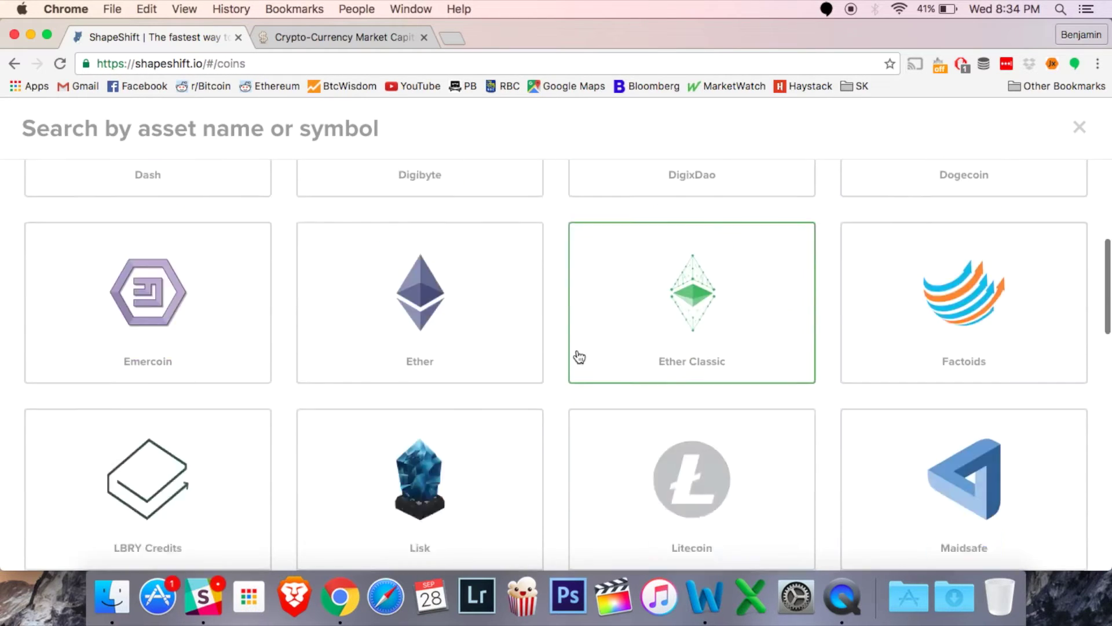
scroll(580, 357, down, 10)
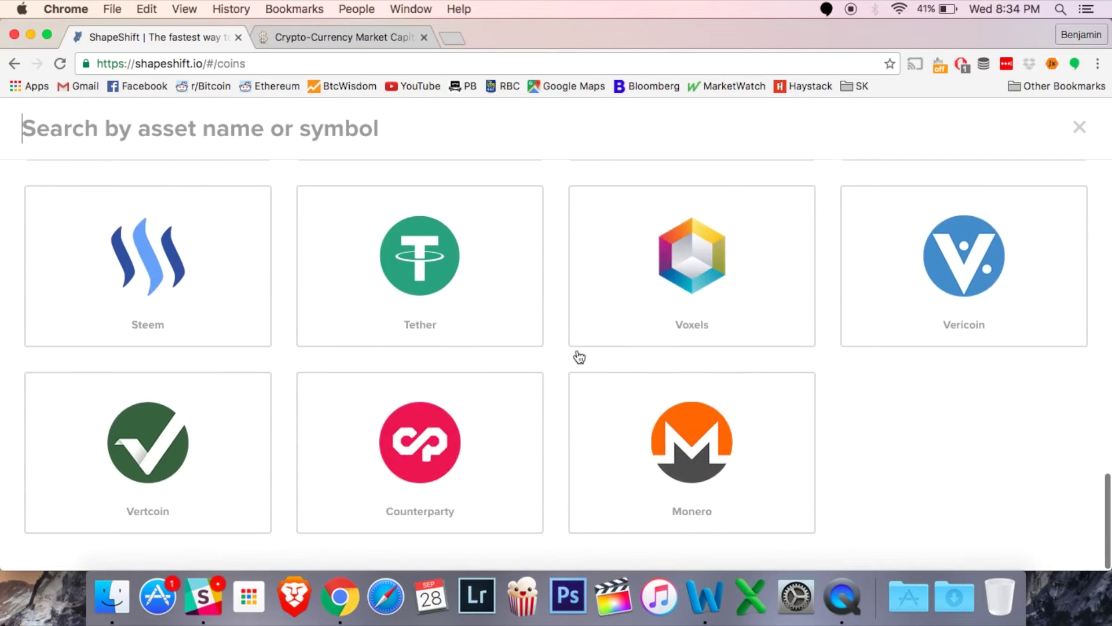
scroll(579, 356, up, 20)
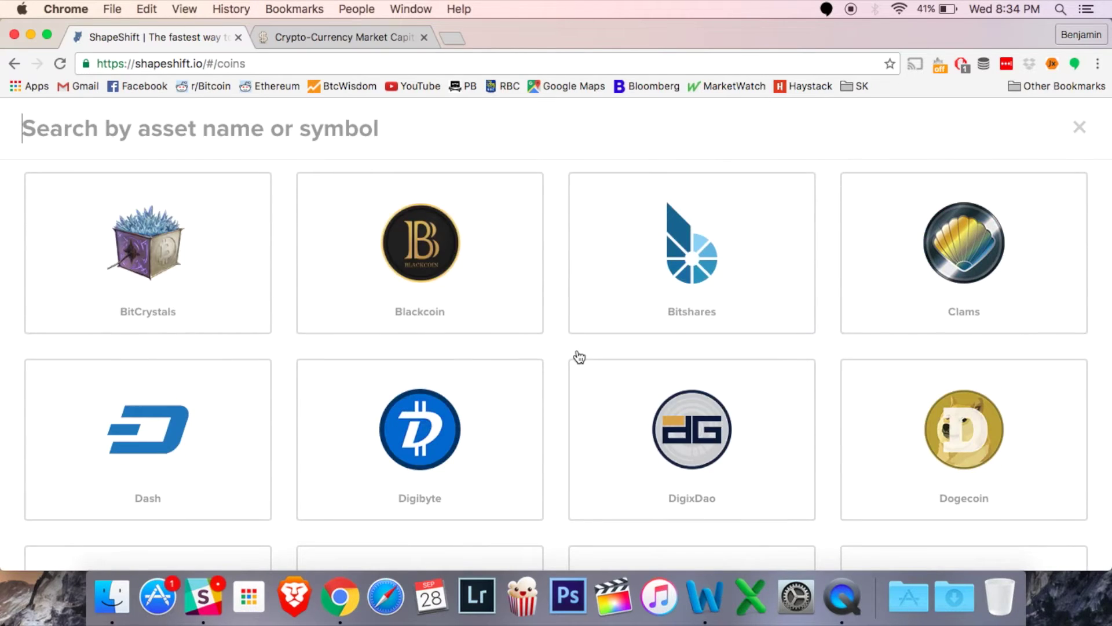
scroll(580, 357, down, 15)
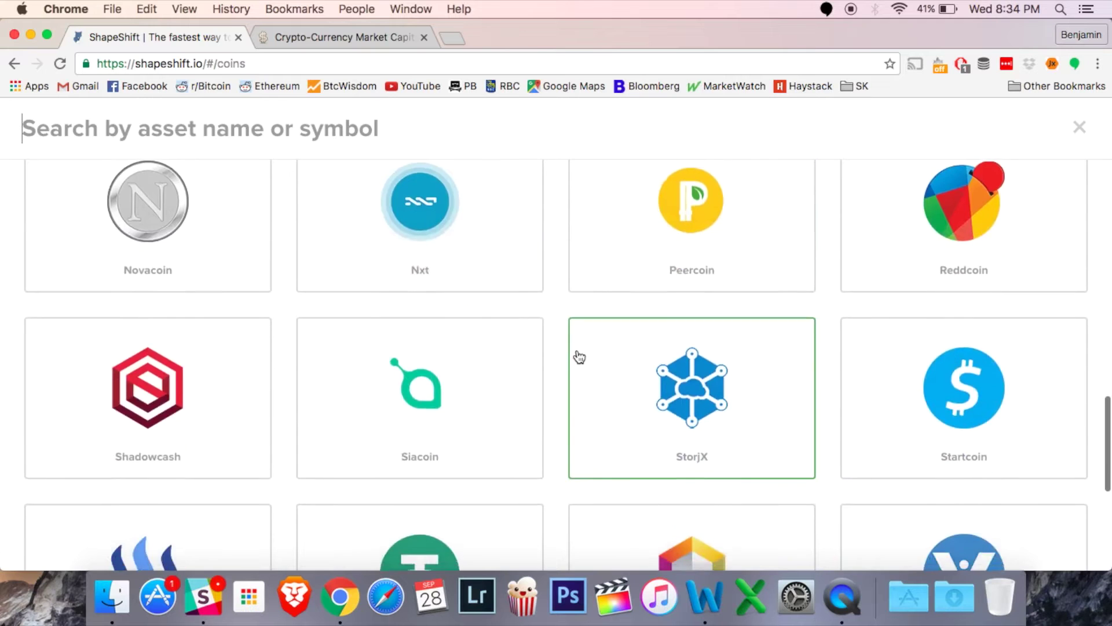
scroll(579, 356, down, 5)
scroll(580, 356, up, 20)
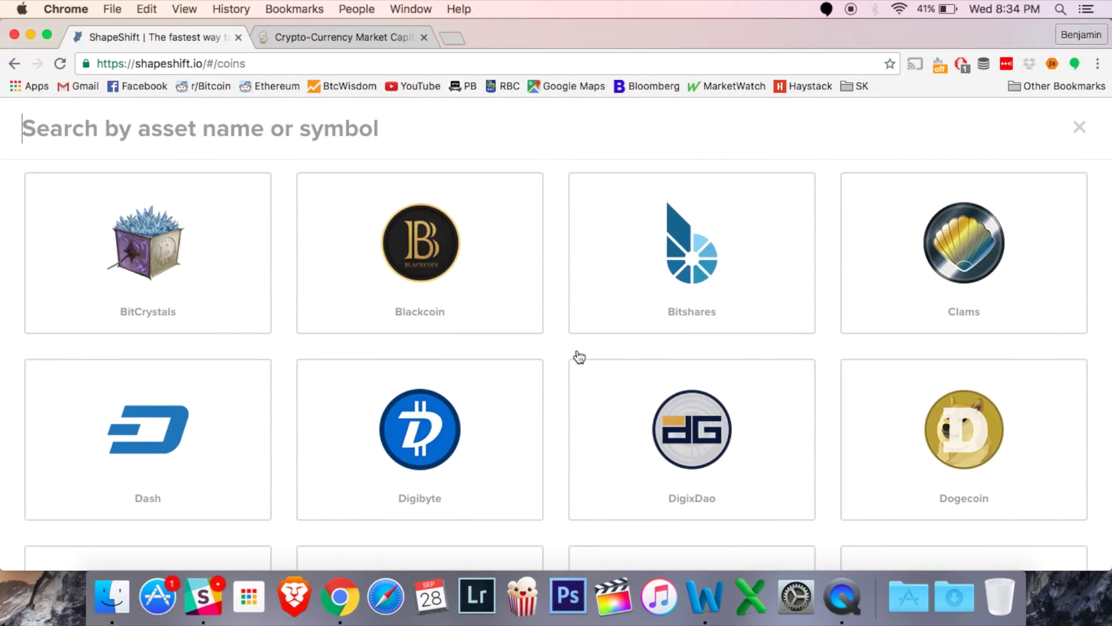
click(1081, 125)
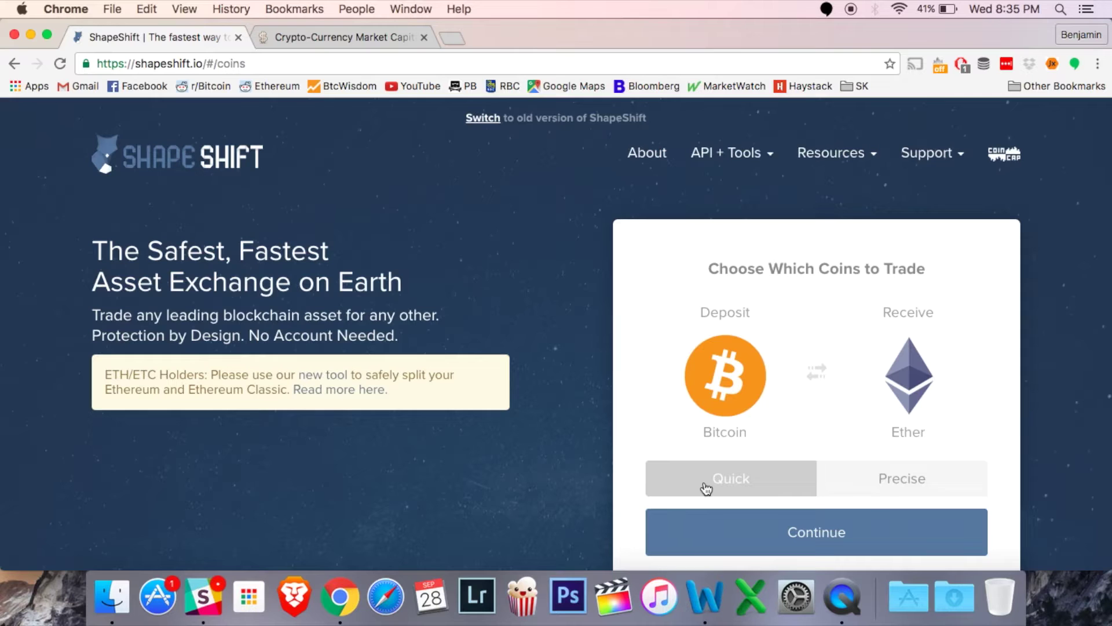
click(822, 545)
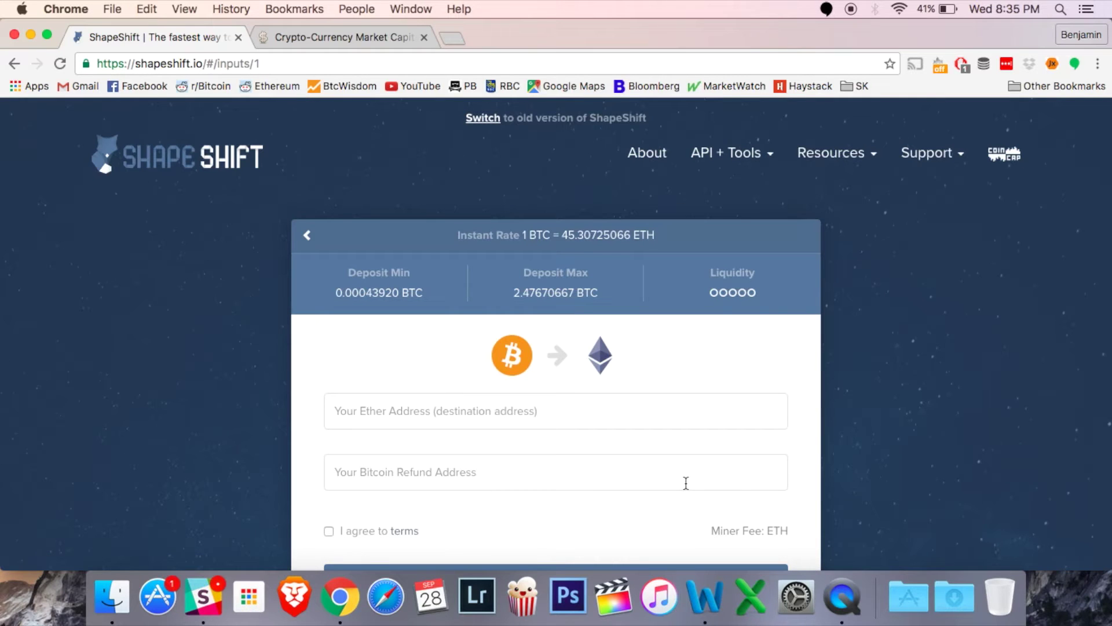
Paste the Ether destination address and the Bitcoin refund address into the form
click(488, 413)
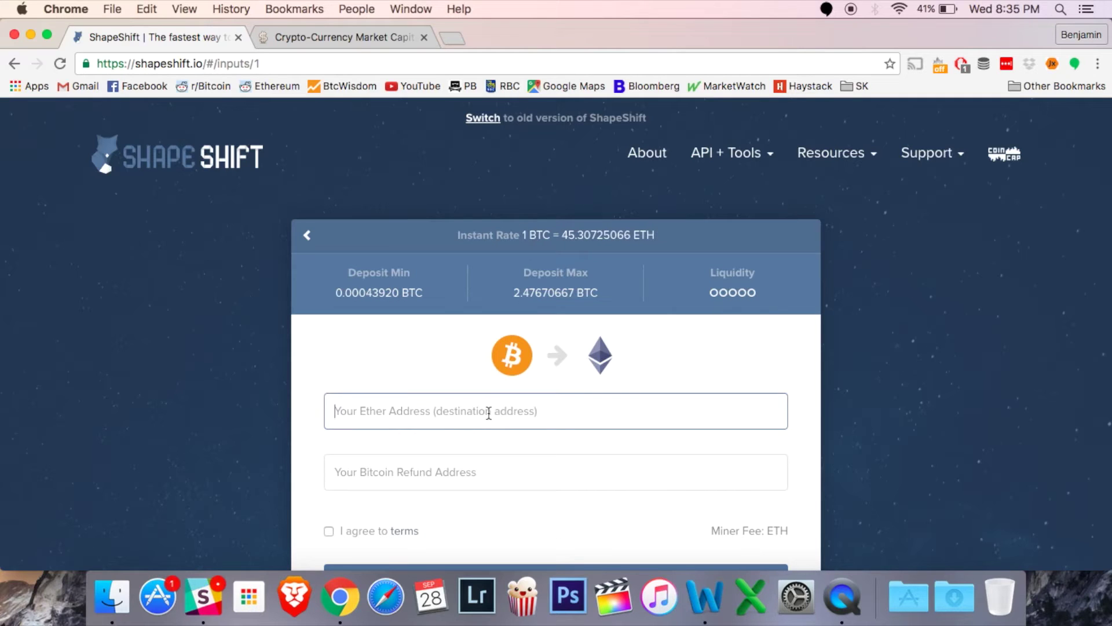
text(0xDBfb5E6Cfc748B7890390FD8585342DE53e88516)
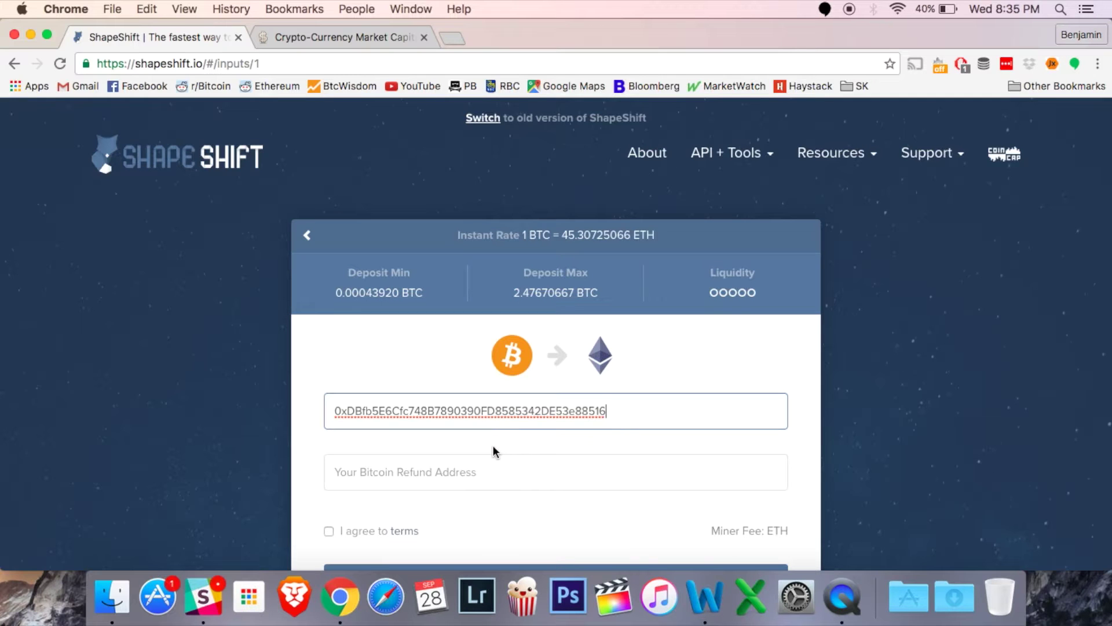
scroll(494, 447, down, 3)
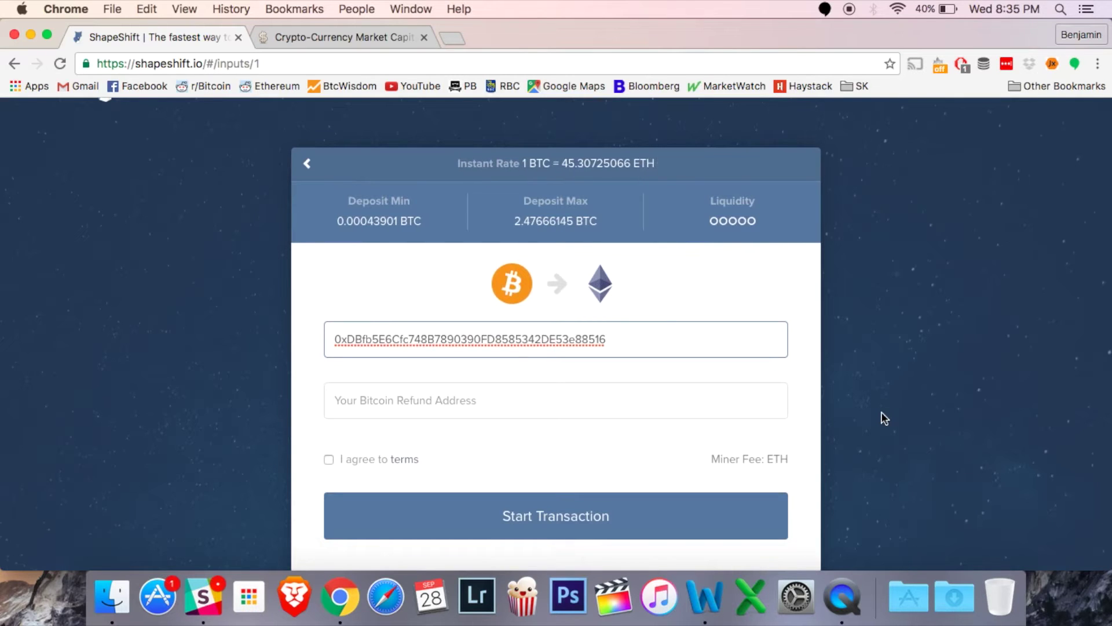
click(415, 401)
text(15iGRcwJ8wi689NmdNPq6mxnFubRHCAAJS)
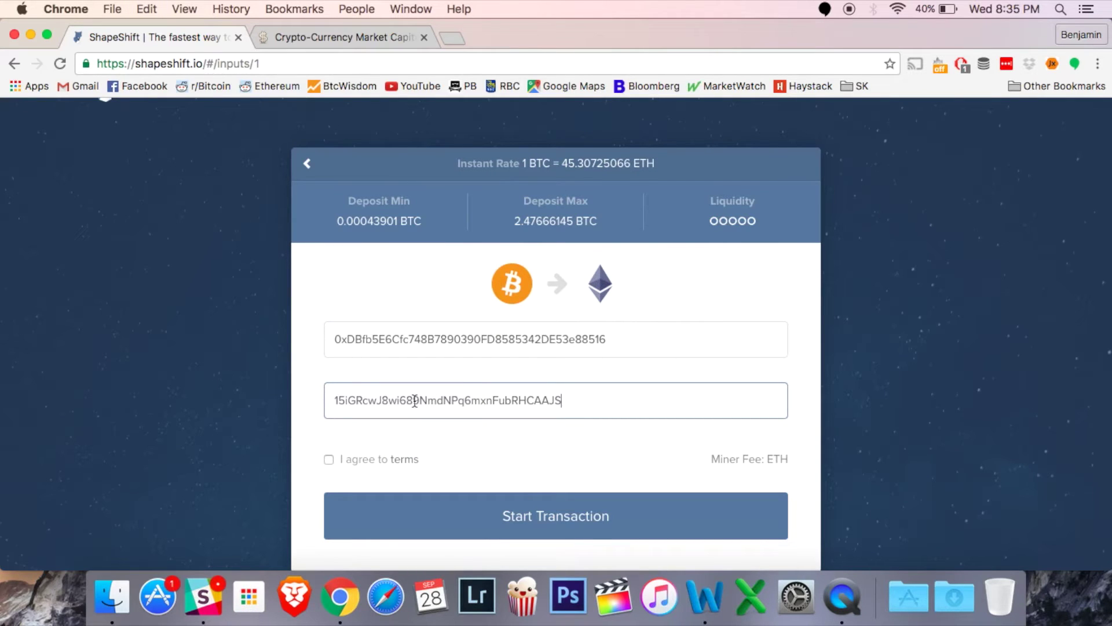
Accept the exchange terms and start the Bitcoin-to-Ether transaction
click(329, 461)
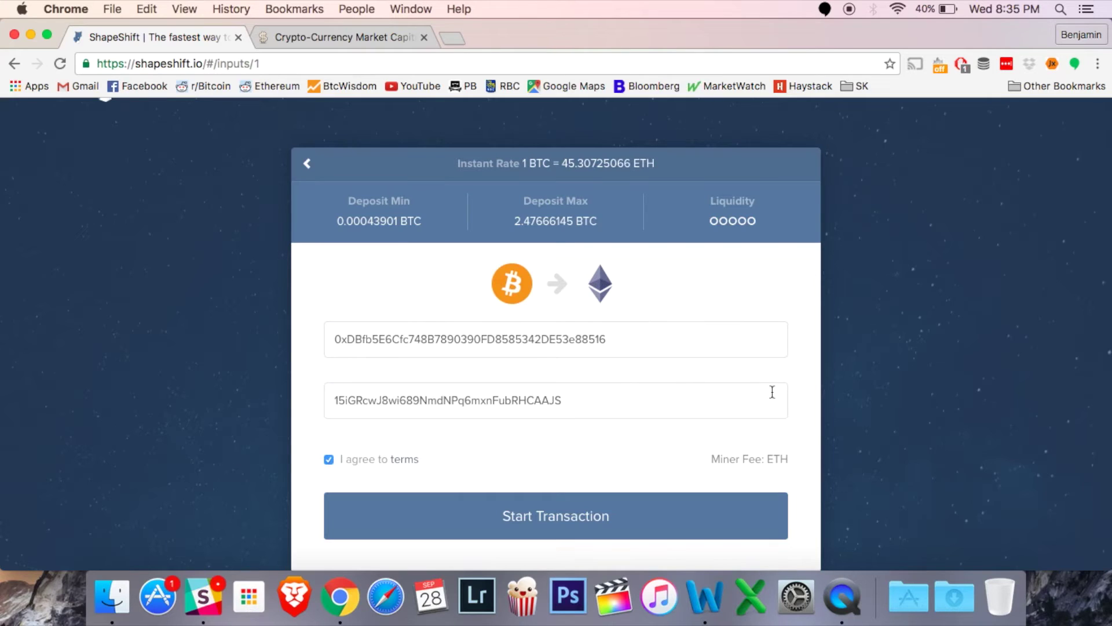
scroll(962, 393, down, 1)
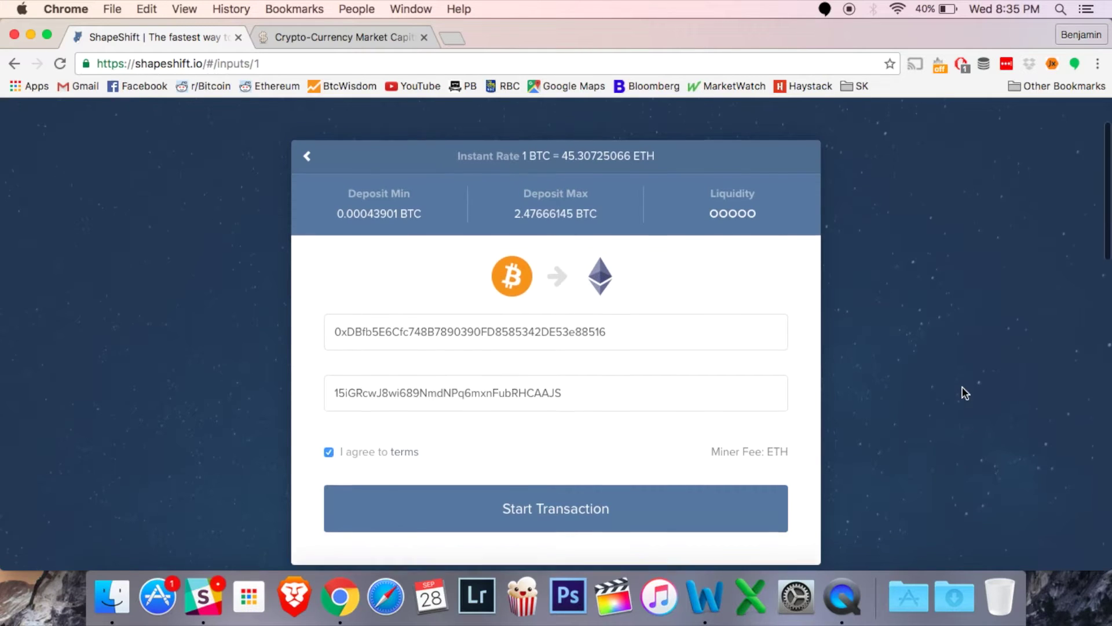
click(566, 502)
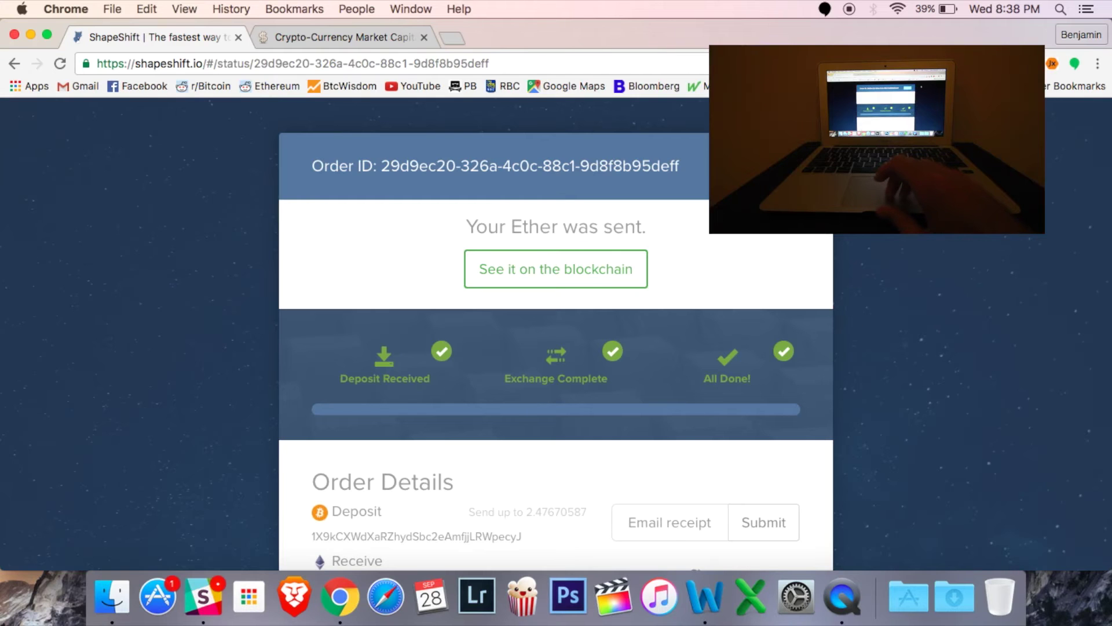
Return to coin selection, change the deposit coin to Ether, and continue to address entry
scroll(891, 152, down, 3)
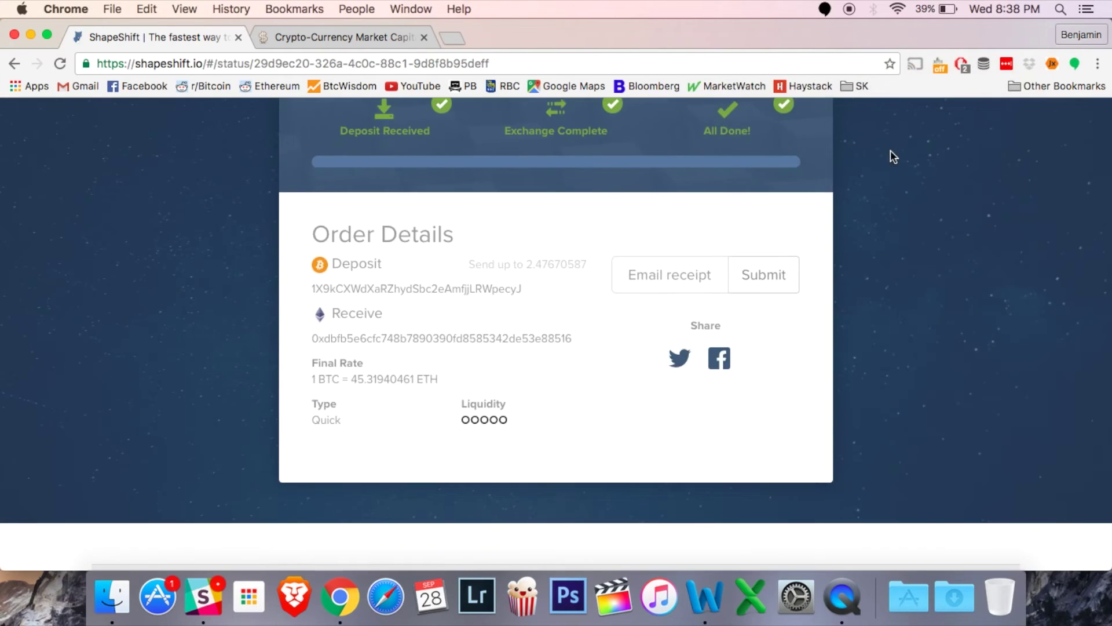
scroll(891, 151, up, 5)
click(193, 158)
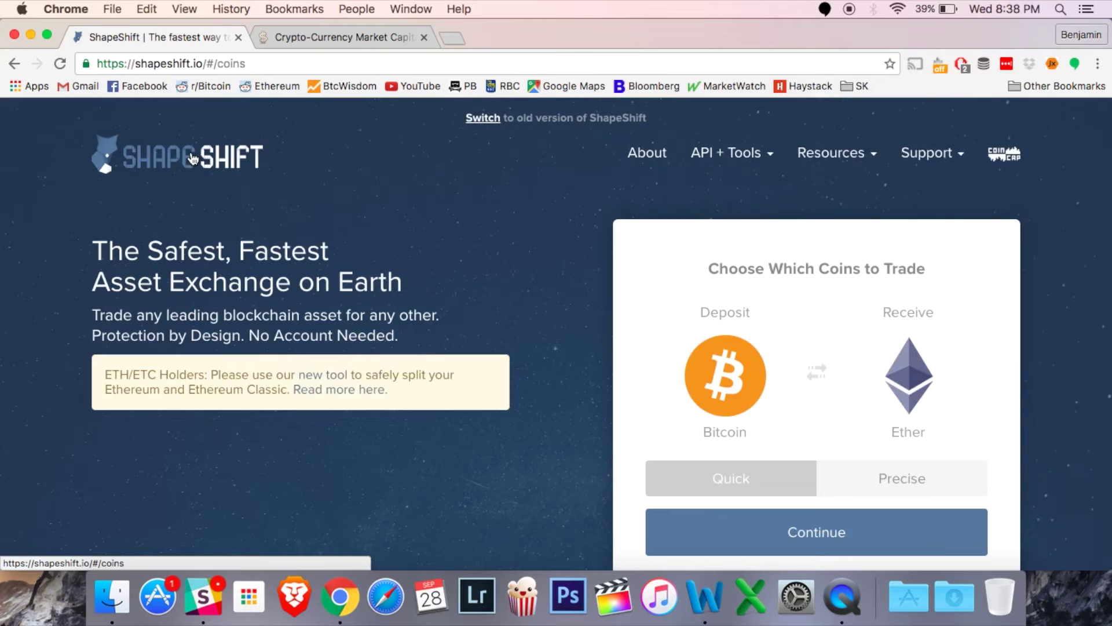
click(740, 360)
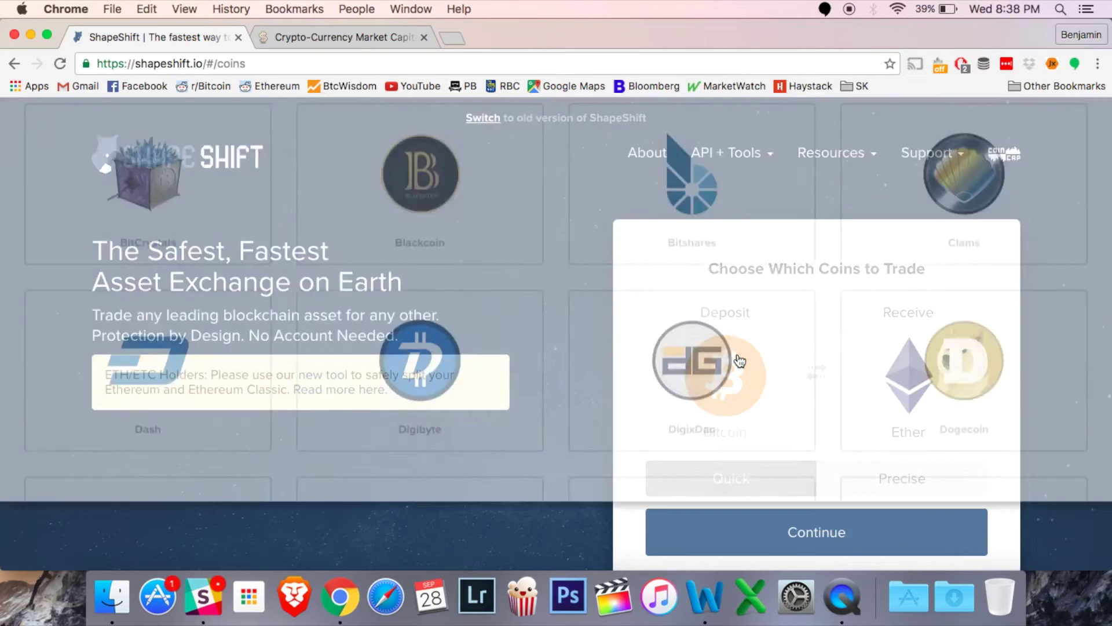
scroll(426, 326, down, 3)
scroll(427, 328, down, 2)
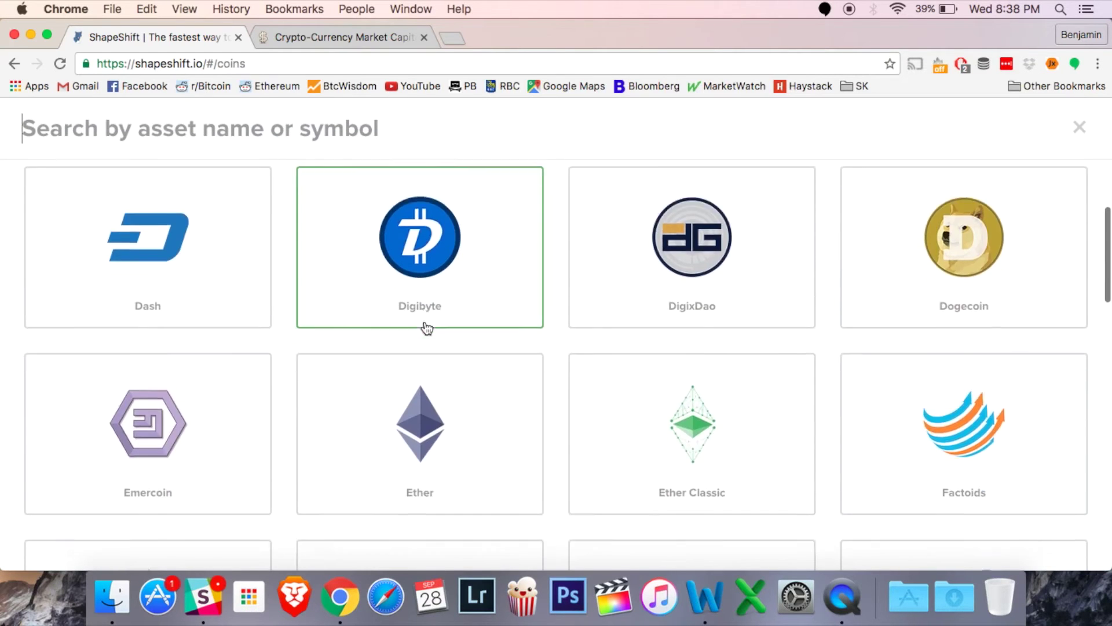
click(420, 351)
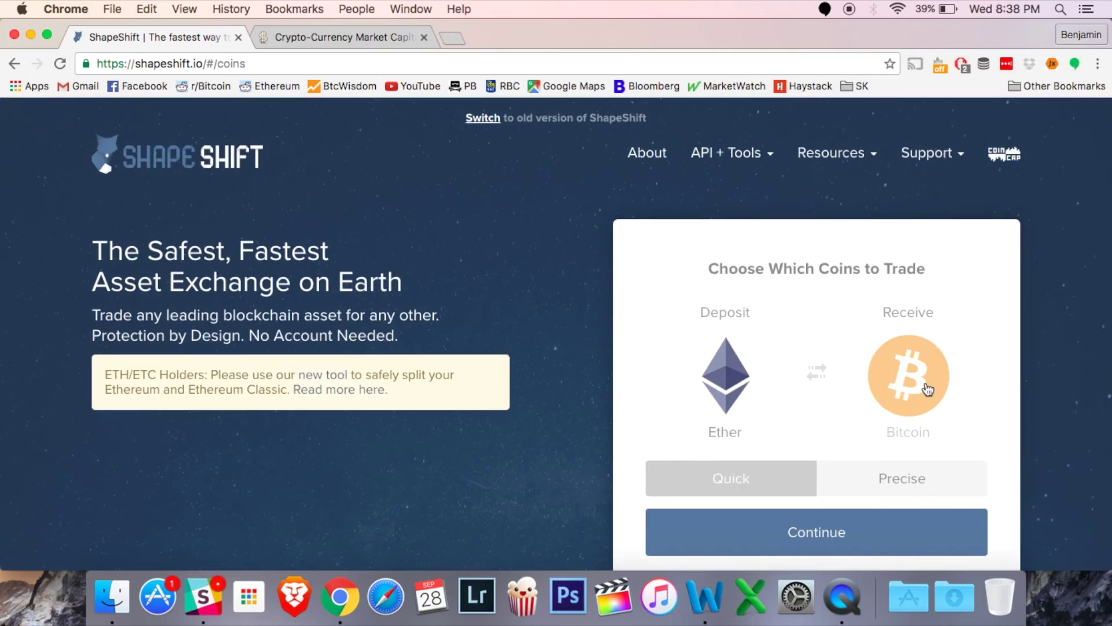
click(804, 536)
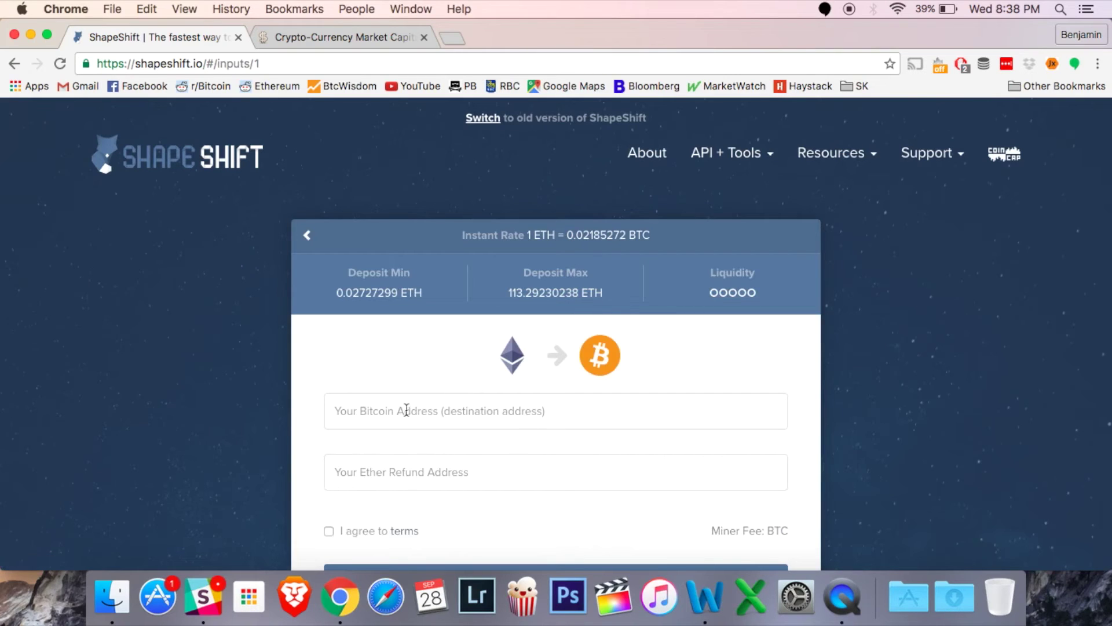
Paste the Bitcoin destination and Ether refund addresses, accept the terms, and start the transaction
click(404, 414)
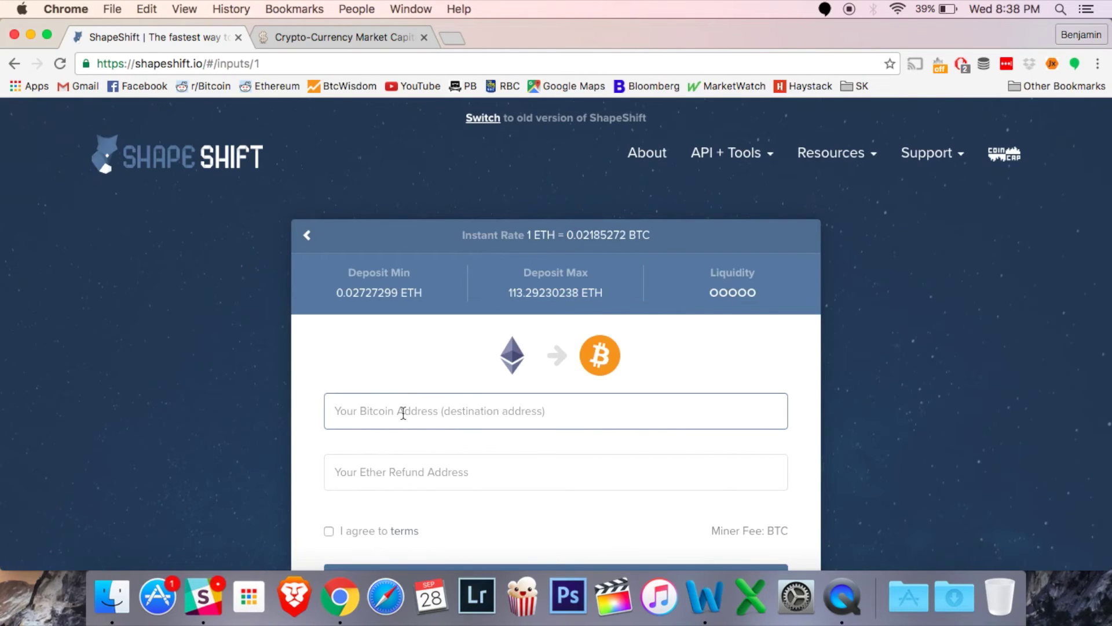
text(15iGRcwJ8wi689NmdNPq6mxnFubRHCAAJS)
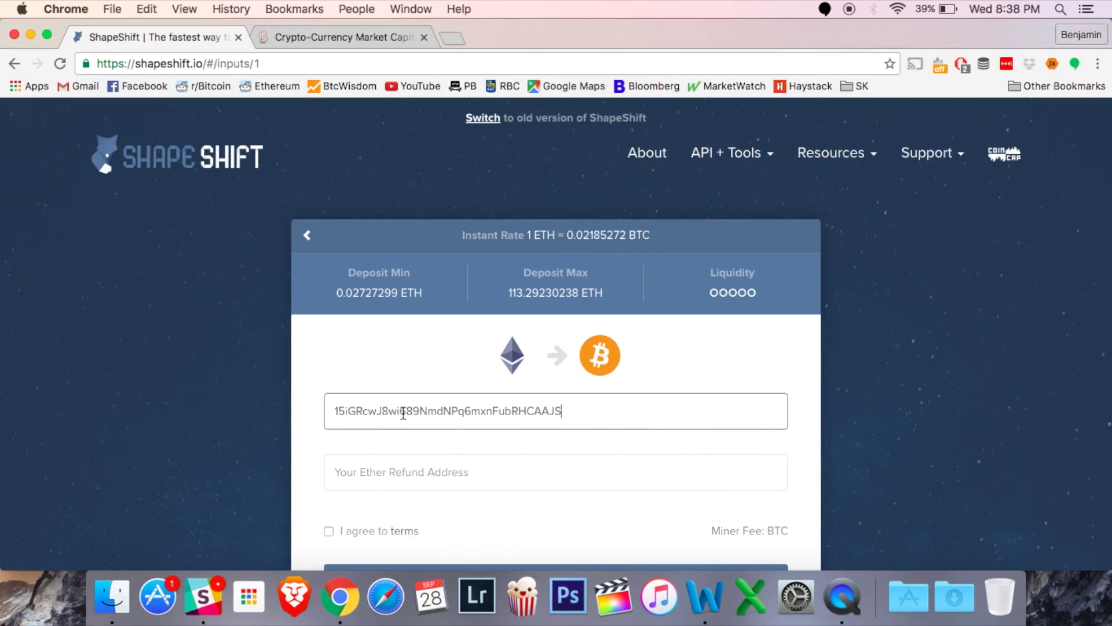
click(435, 480)
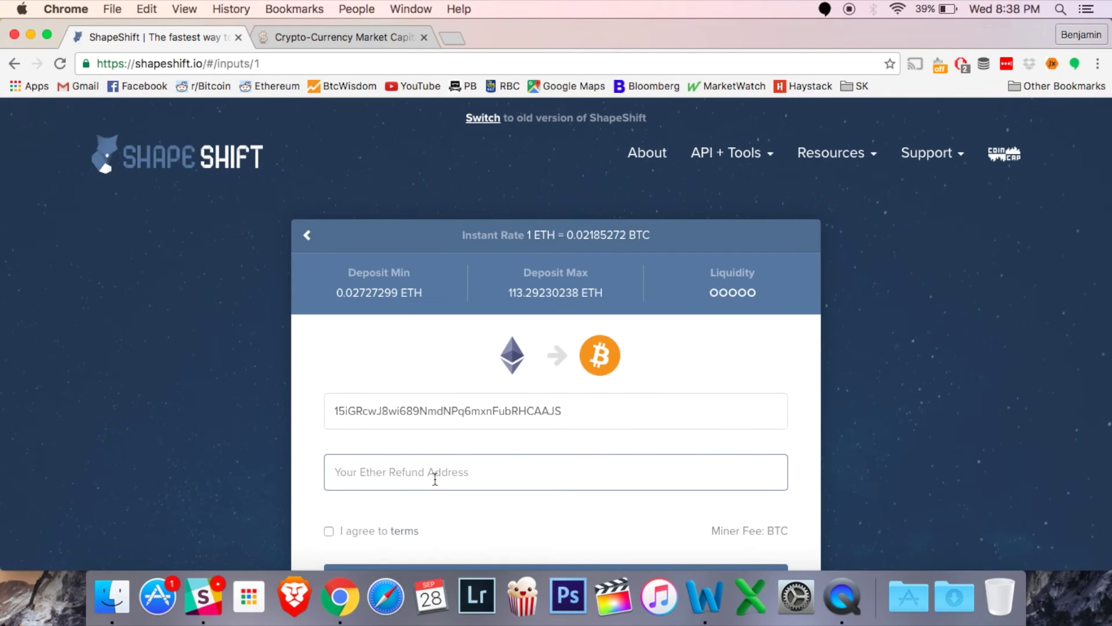
text(0xDBfb5E6Cfc748B7890390FD8585342DE53e88516)
click(329, 531)
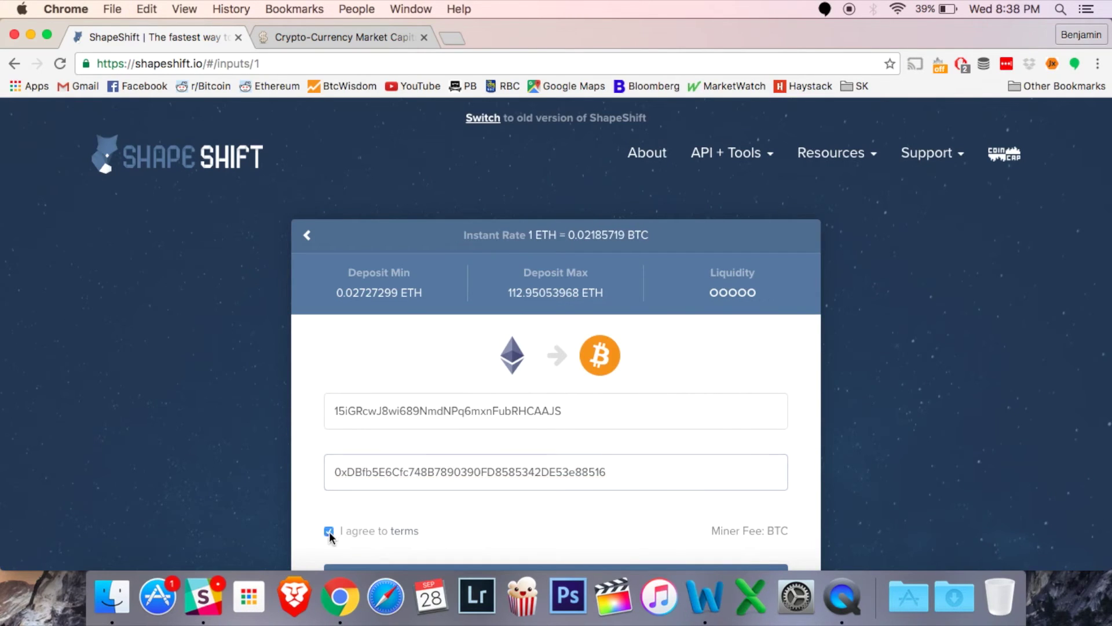
scroll(924, 374, down, 3)
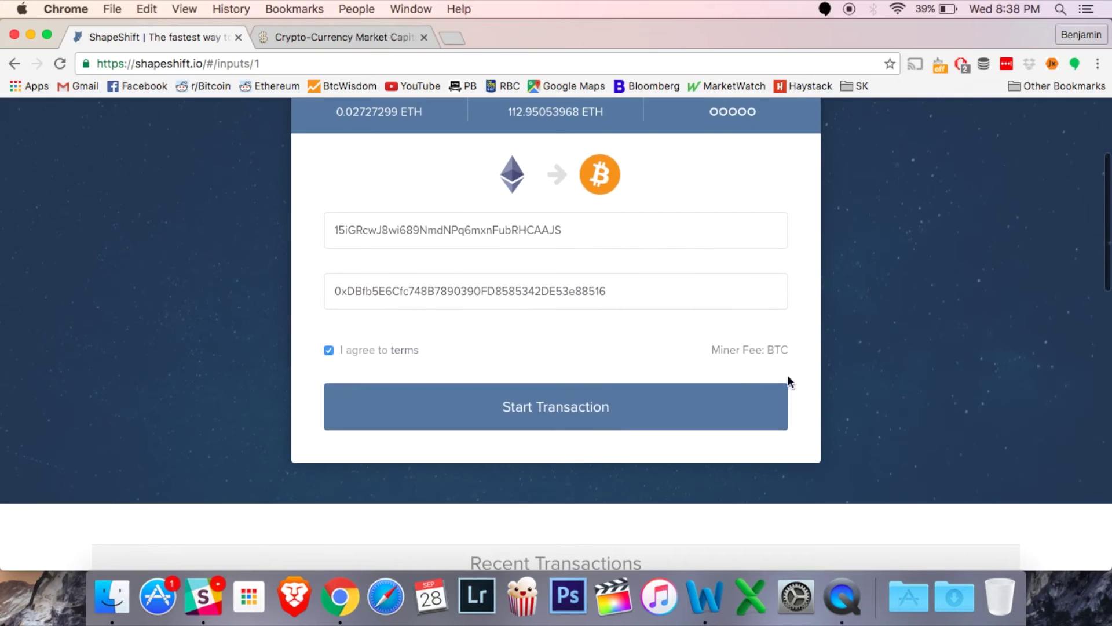
click(601, 405)
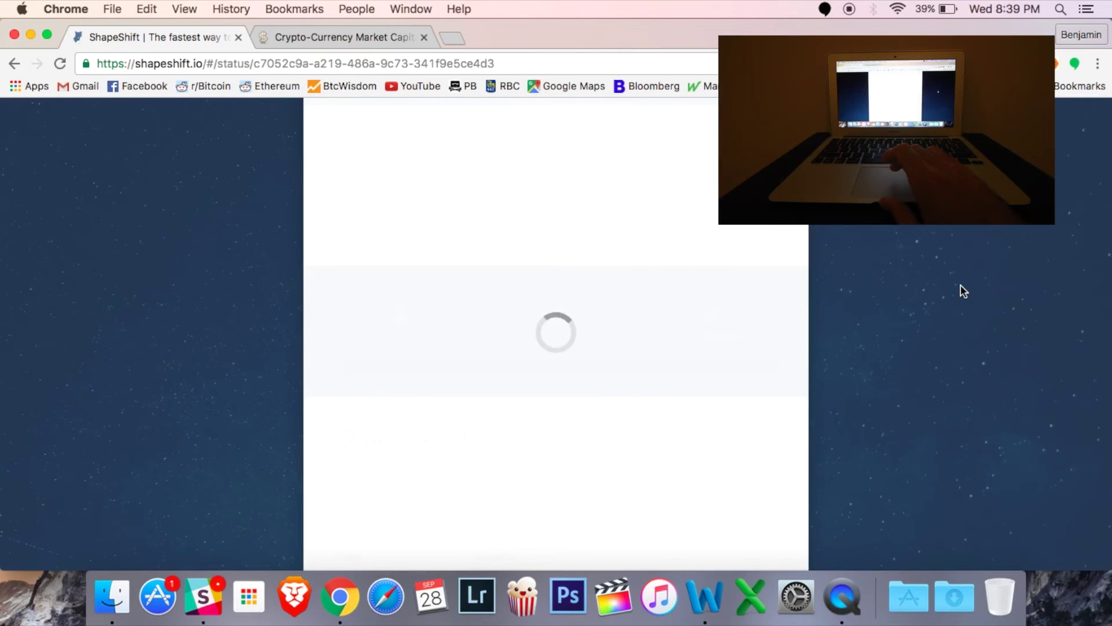
Scroll up to view the Ether deposit address and its 0.02727299–112.94997792 Ether limits
scroll(960, 285, up, 3)
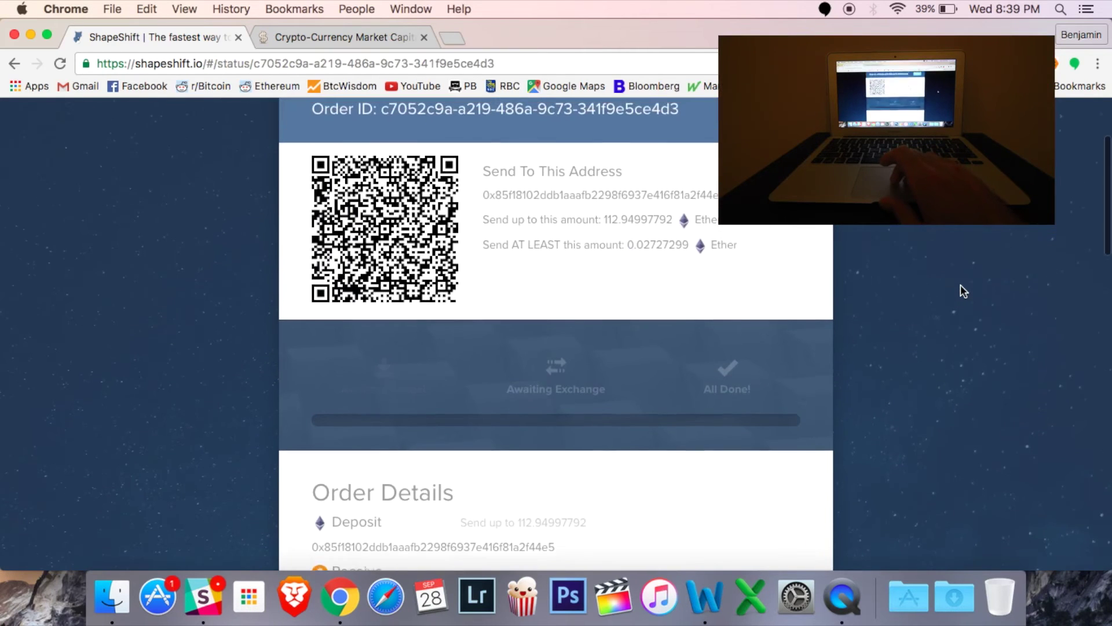